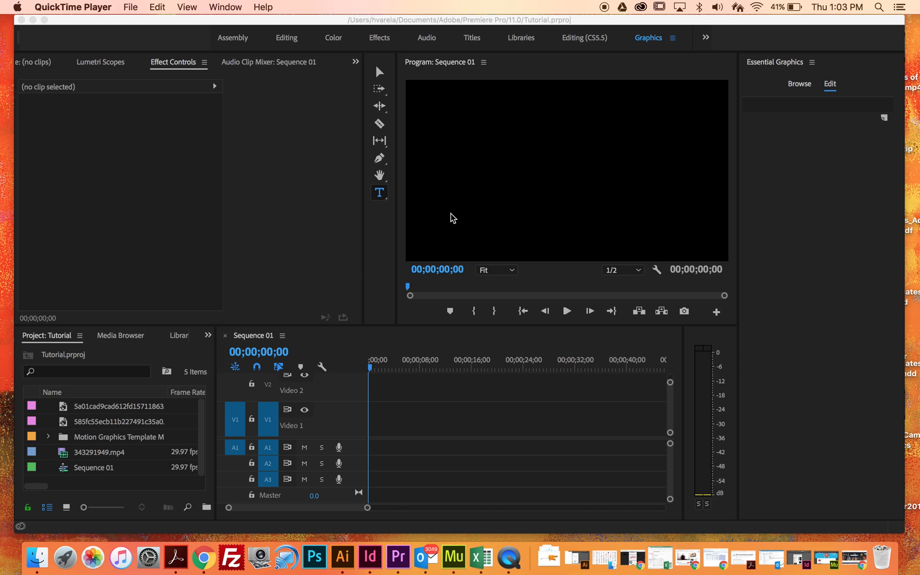
Place the 343291949.mp4 clip at the start of the Video 1 track in Sequence 01.
{"action": "left_click", "coordinate": [75, 459]}
{"action": "left_click", "coordinate": [74, 459]}
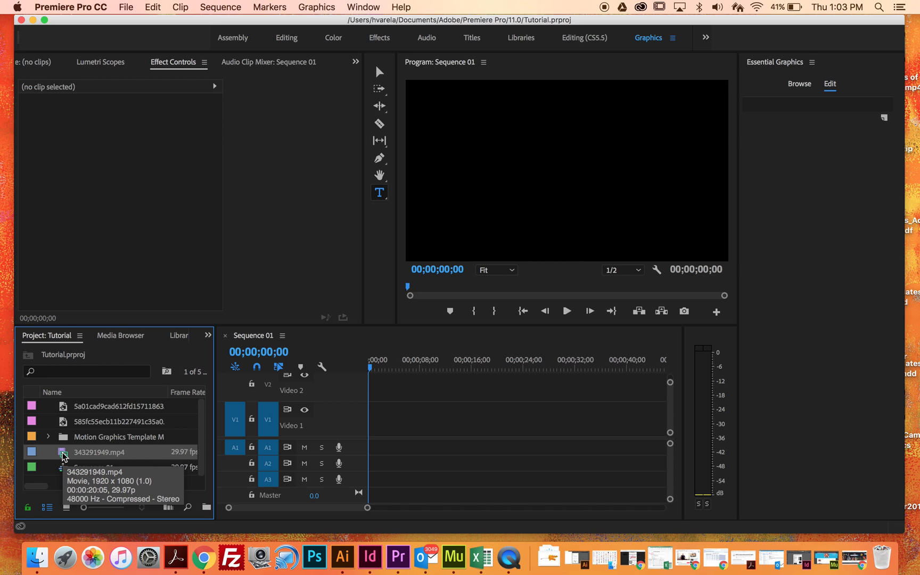
{"action": "left_click_drag", "start_coordinate": [63, 457], "coordinate": [371, 434]}
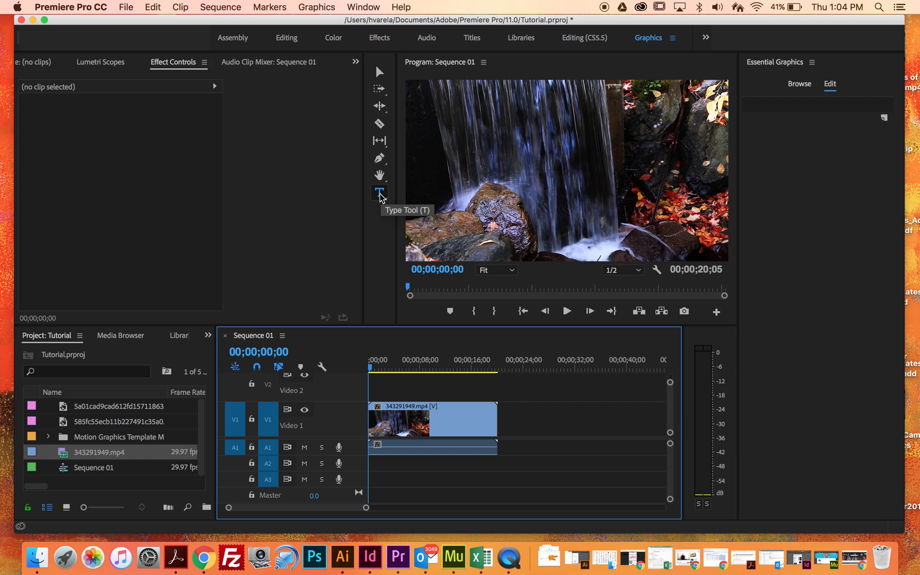
Draw a text box over the waterfall in the program frame and enter EFFECTS in it.
{"action": "left_click_drag", "start_coordinate": [480, 131], "coordinate": [655, 185]}
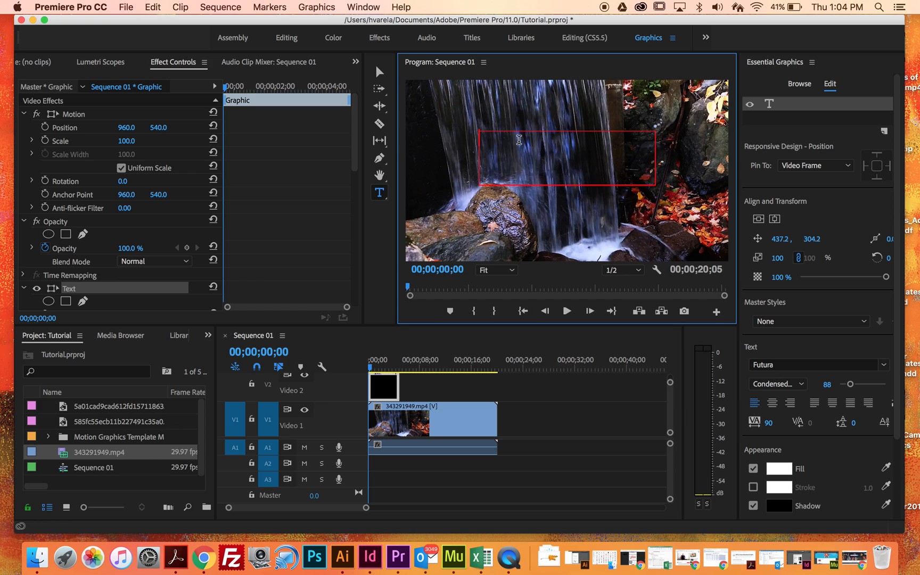
{"action": "type", "text": "EFFECTS"}
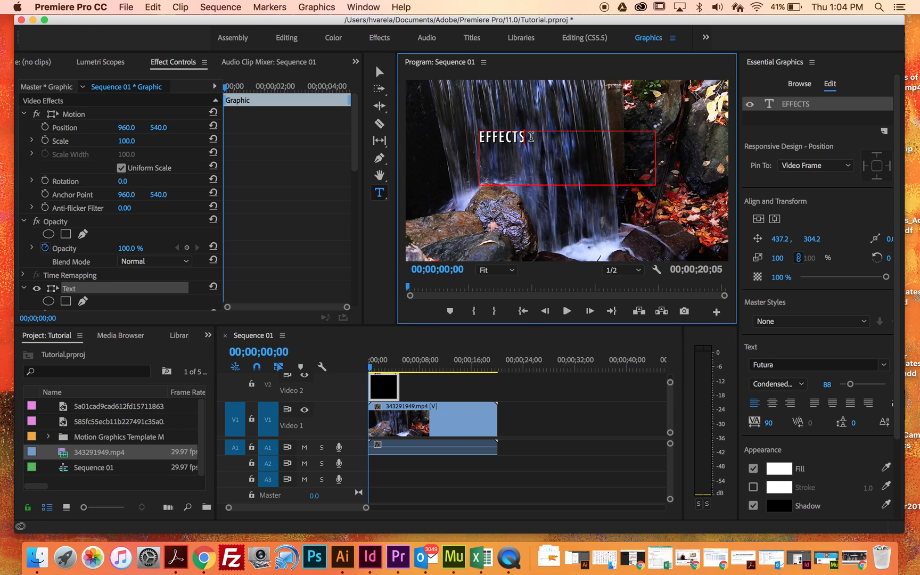
Center-align the EFFECTS text at font size 214 and center its box vertically and horizontally in the frame.
{"action": "left_click_drag", "start_coordinate": [531, 137], "coordinate": [476, 135]}
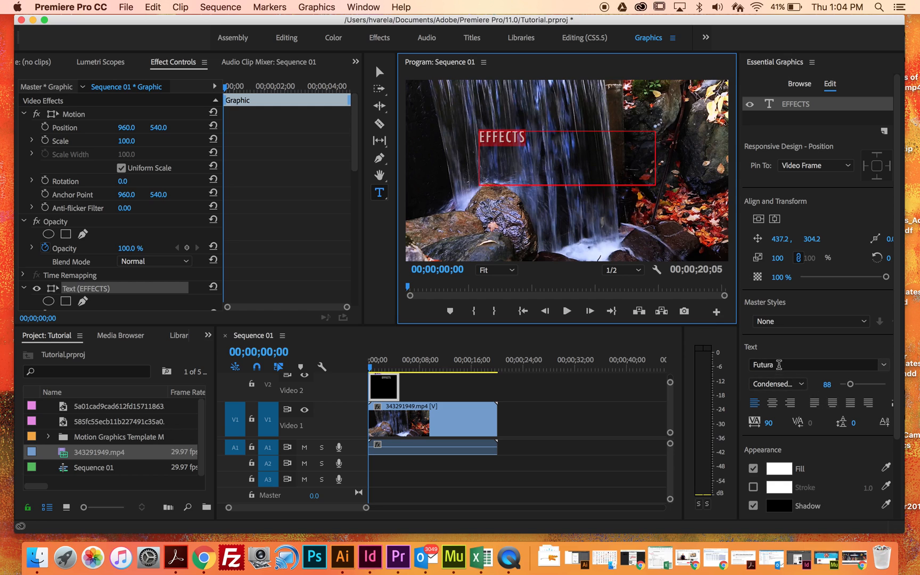
{"action": "left_click", "coordinate": [773, 405]}
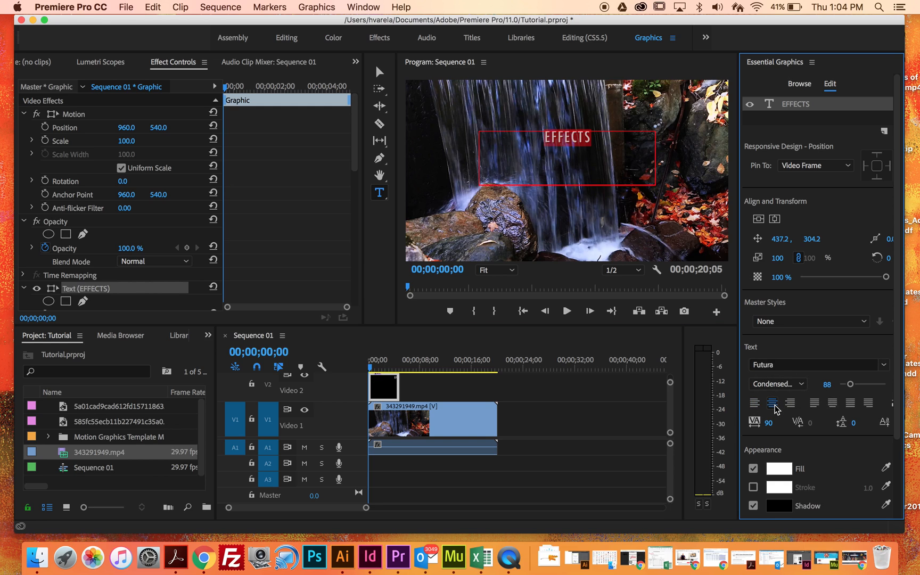
{"action": "left_click_drag", "start_coordinate": [850, 384], "coordinate": [864, 384]}
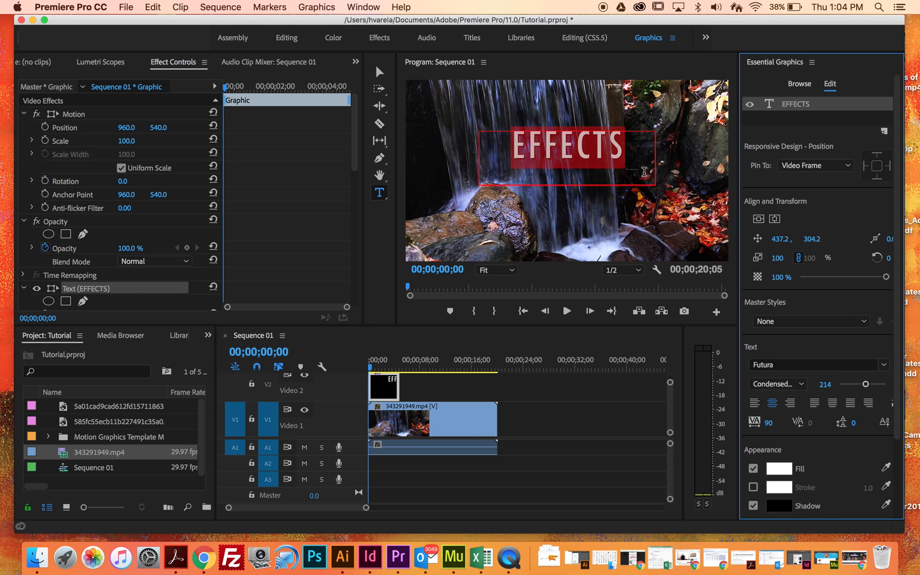
{"action": "left_click", "coordinate": [760, 220]}
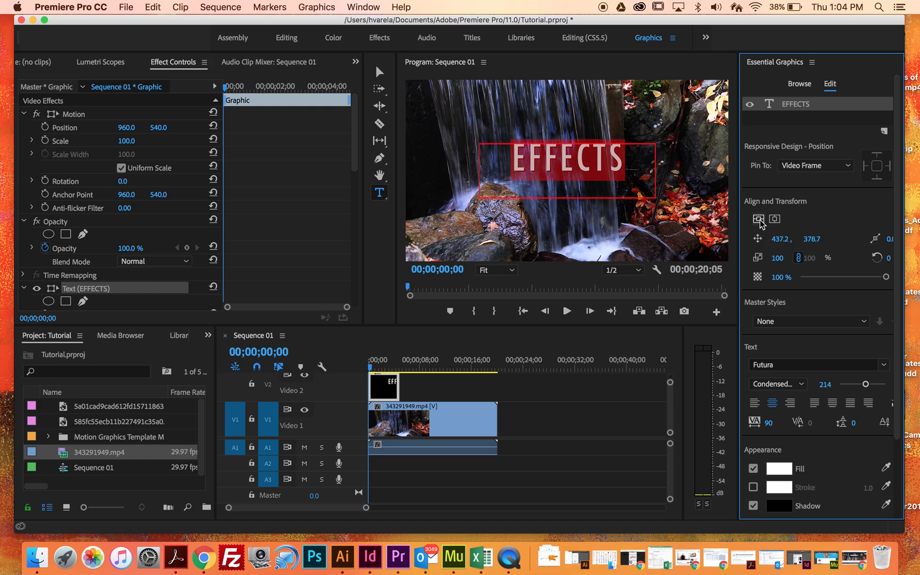
{"action": "left_click", "coordinate": [775, 222]}
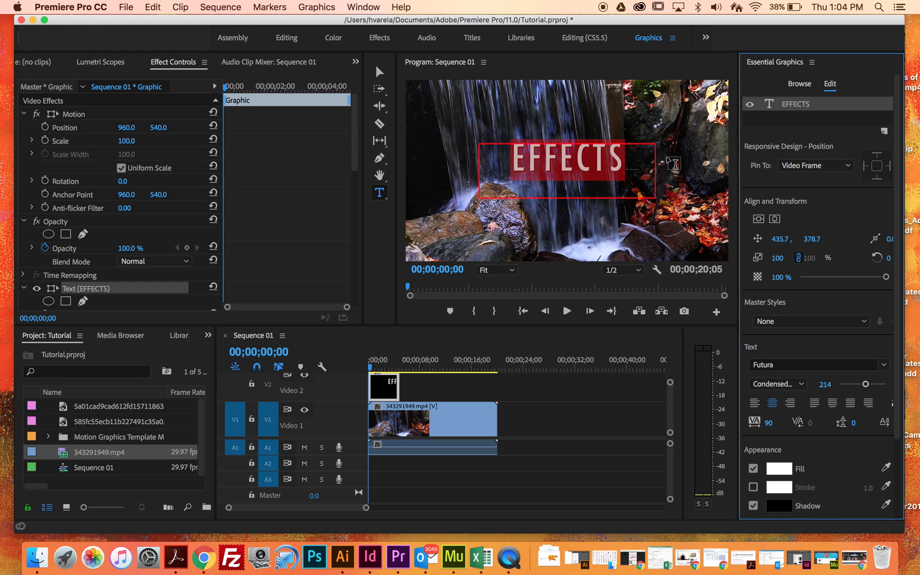
Check the EFFECTS text's fill color in the Color Picker and accept white (FFFFFF).
{"action": "scroll", "coordinate": [802, 415], "scroll_direction": "down", "scroll_amount": 4}
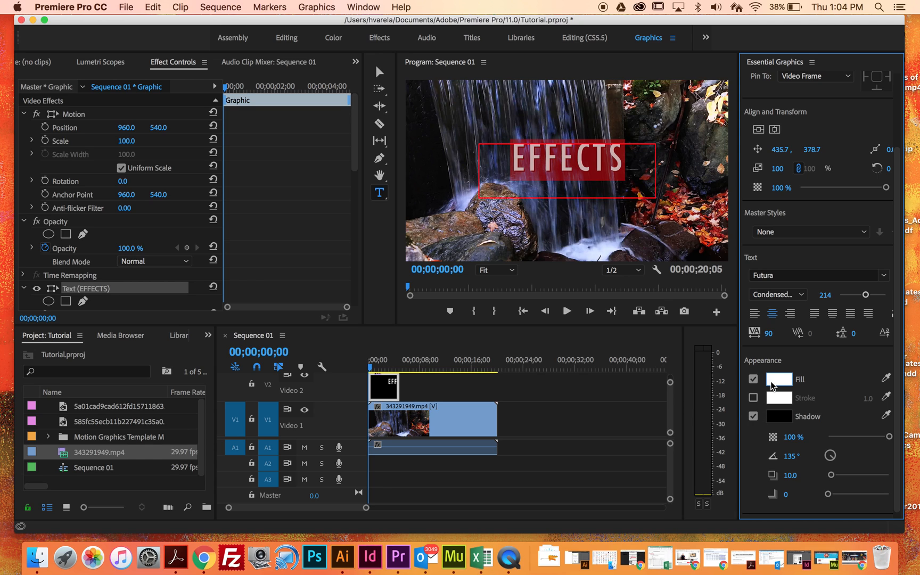
{"action": "left_click", "coordinate": [785, 384]}
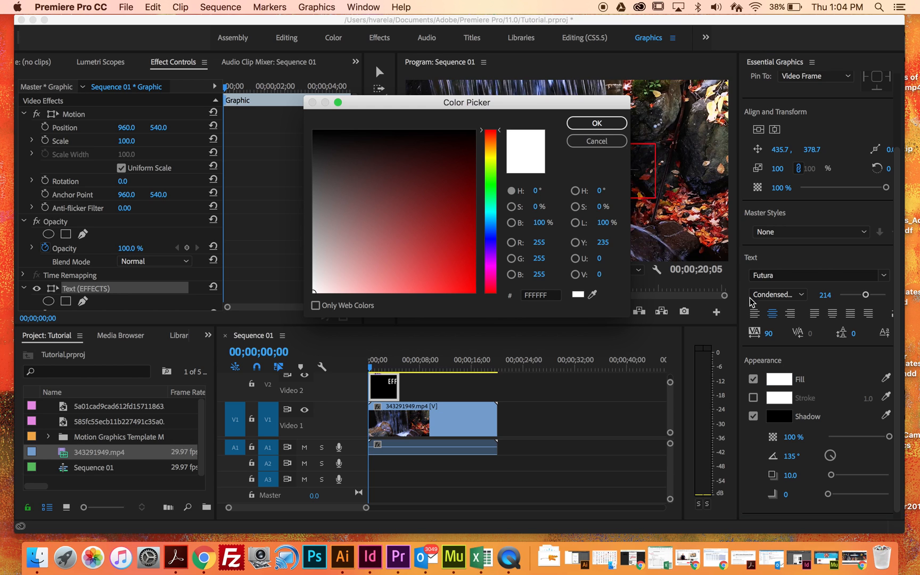
{"action": "left_click", "coordinate": [608, 127]}
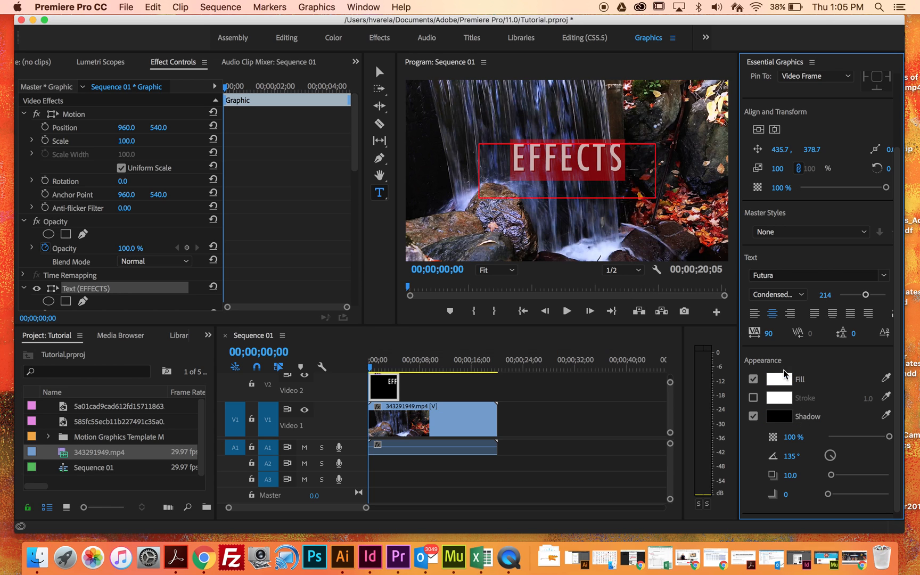
{"action": "scroll", "coordinate": [791, 382], "scroll_direction": "up", "scroll_amount": 2}
{"action": "scroll", "coordinate": [792, 381], "scroll_direction": "up", "scroll_amount": 3}
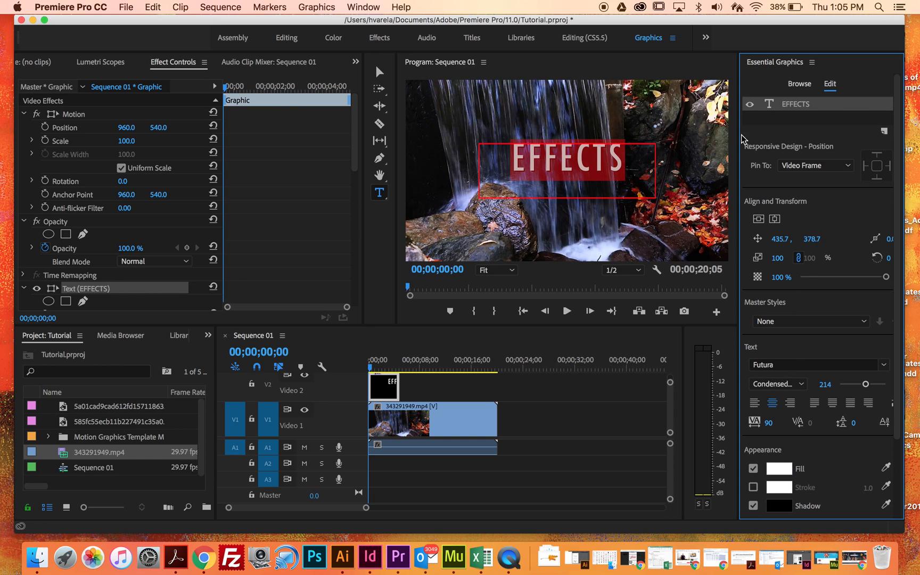
Shrink the text box to fit tightly around EFFECTS and re-center it vertically and horizontally in the frame.
{"action": "left_click", "coordinate": [381, 70]}
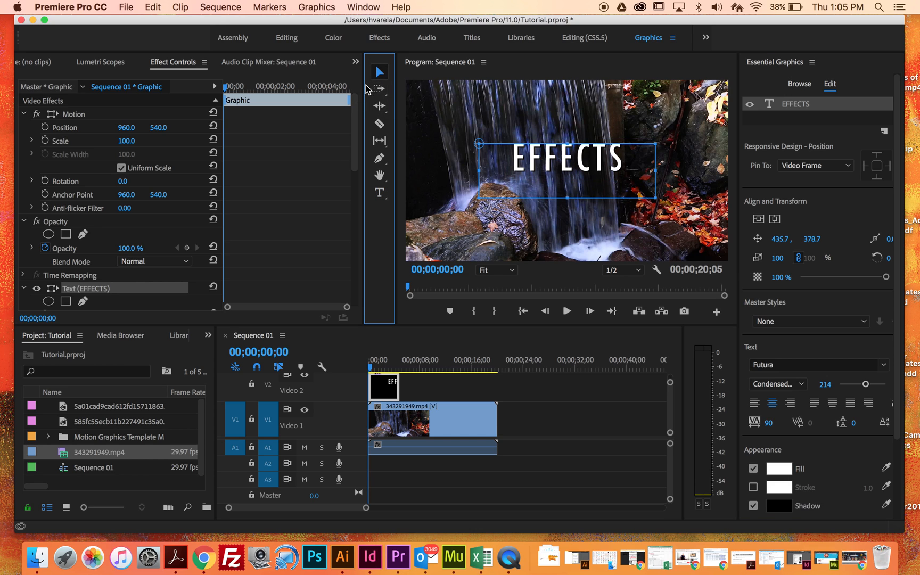
{"action": "mouse_move", "coordinate": [607, 170]}
{"action": "left_mouse_down"}
{"action": "mouse_move", "coordinate": [551, 170]}
{"action": "mouse_move", "coordinate": [614, 170]}
{"action": "mouse_move", "coordinate": [615, 180]}
{"action": "left_mouse_up"}
{"action": "left_click_drag", "start_coordinate": [664, 207], "coordinate": [609, 174]}
{"action": "left_click", "coordinate": [757, 218]}
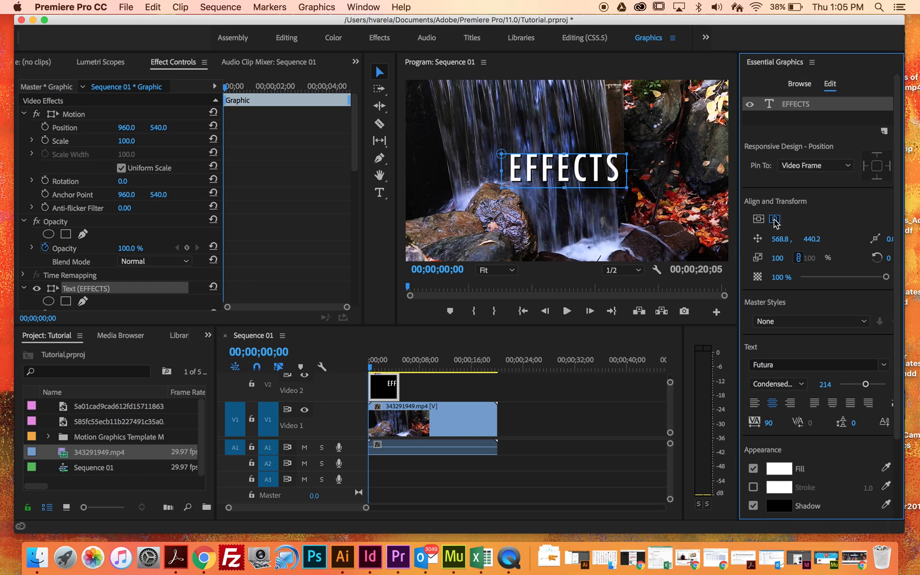
{"action": "left_click", "coordinate": [775, 219]}
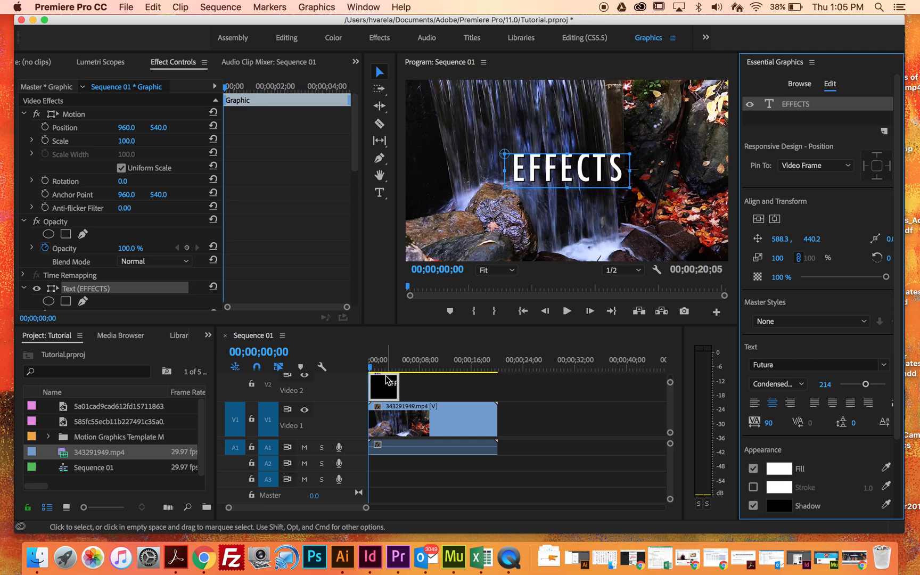
Lengthen the EFFECTS title clip on Video 2 to about 10 seconds and move it to start at about 5 seconds.
{"action": "left_click", "coordinate": [397, 384]}
{"action": "left_click_drag", "start_coordinate": [397, 384], "coordinate": [428, 389]}
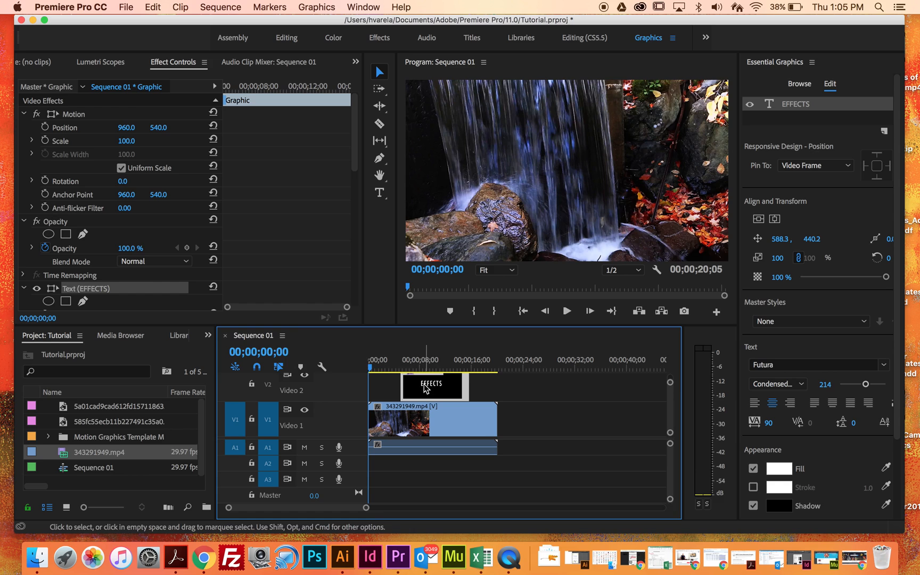
{"action": "scroll", "coordinate": [390, 390], "scroll_direction": "up", "scroll_amount": 3}
{"action": "scroll", "coordinate": [399, 390], "scroll_direction": "down", "scroll_amount": 2}
{"action": "scroll", "coordinate": [401, 394], "scroll_direction": "up", "scroll_amount": 1}
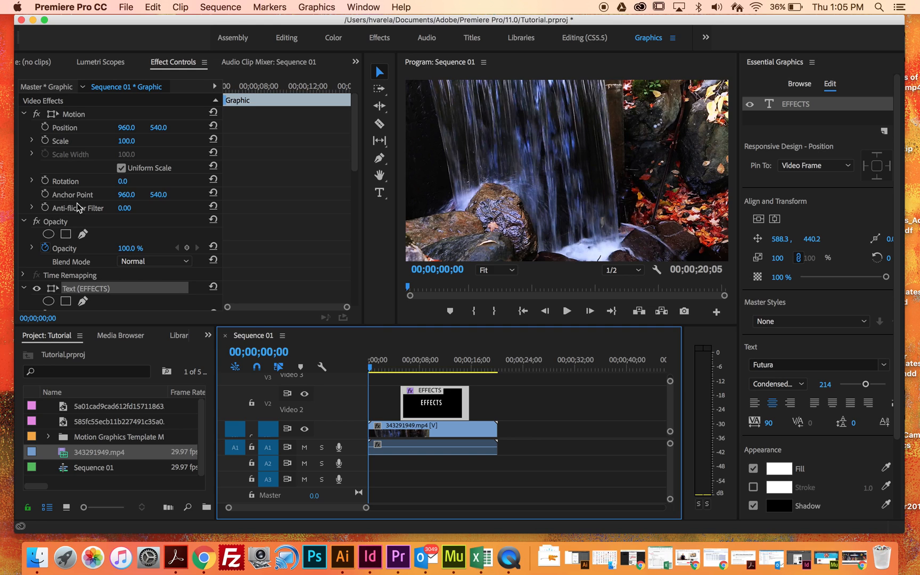
Restart the title clip's Opacity animation at its first frame, 00;00;05;04, with a keyframe of 0%.
{"action": "scroll", "coordinate": [88, 181], "scroll_direction": "down", "scroll_amount": 3}
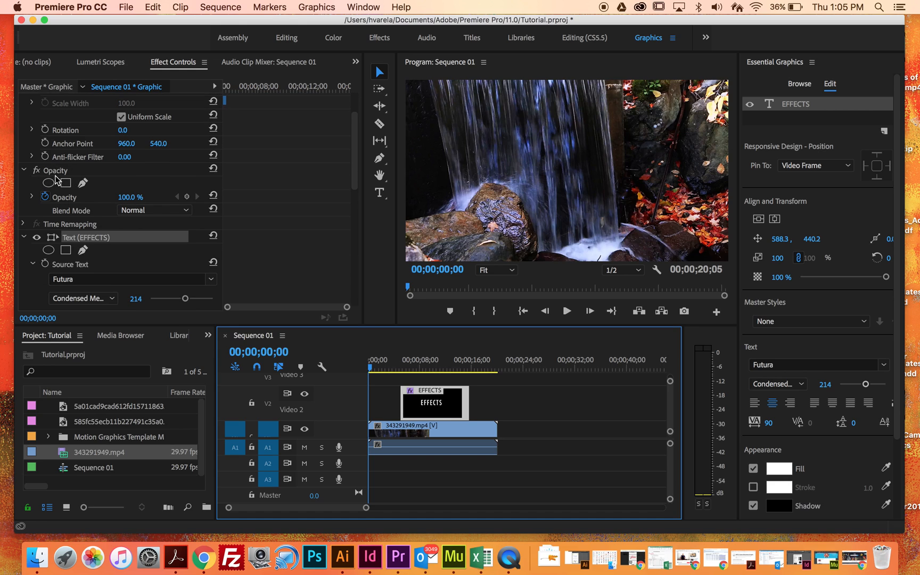
{"action": "left_click", "coordinate": [24, 170]}
{"action": "left_click", "coordinate": [24, 170]}
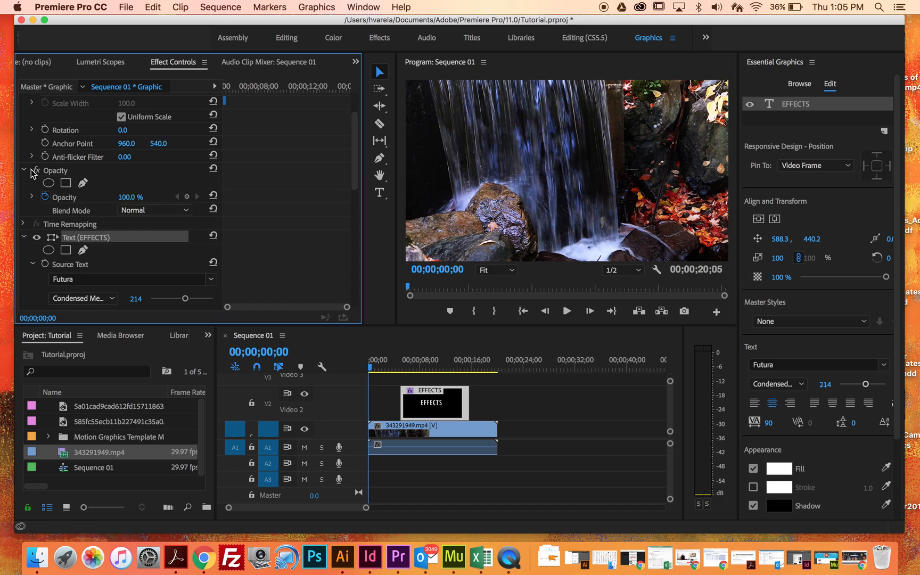
{"action": "left_click", "coordinate": [24, 171]}
{"action": "left_click", "coordinate": [24, 171]}
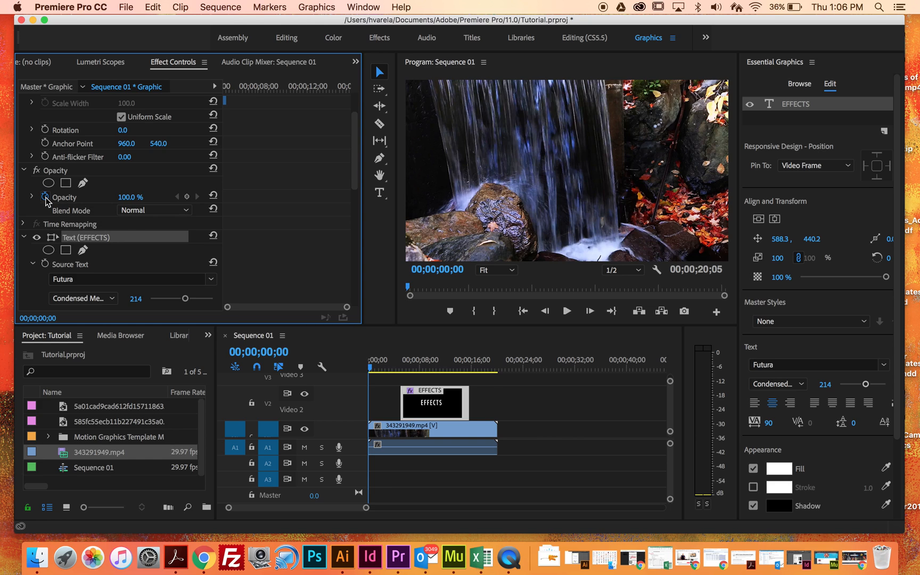
{"action": "left_click", "coordinate": [230, 92]}
{"action": "mouse_move", "coordinate": [230, 91]}
{"action": "left_mouse_down"}
{"action": "mouse_move", "coordinate": [324, 93]}
{"action": "mouse_move", "coordinate": [208, 104]}
{"action": "mouse_move", "coordinate": [243, 106]}
{"action": "mouse_move", "coordinate": [217, 106]}
{"action": "left_mouse_up"}
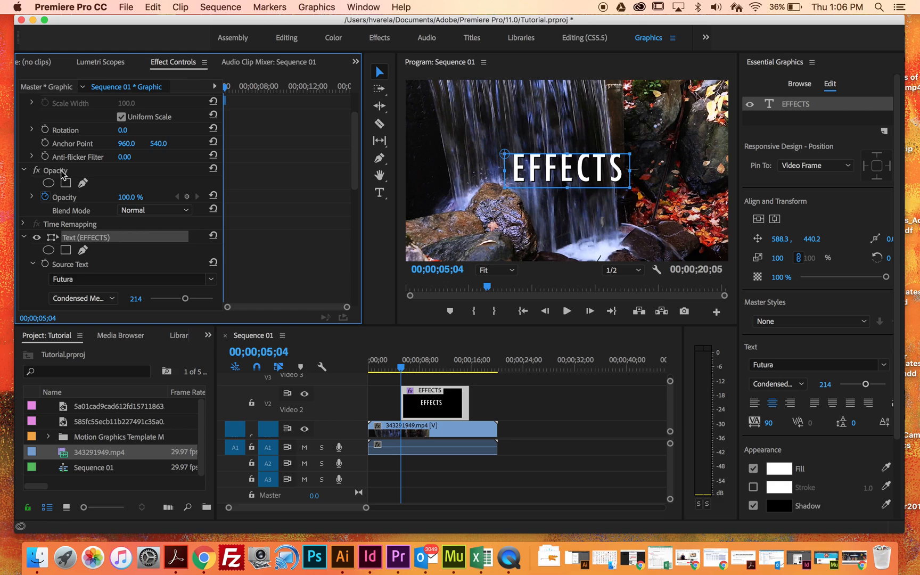
{"action": "left_click", "coordinate": [49, 197]}
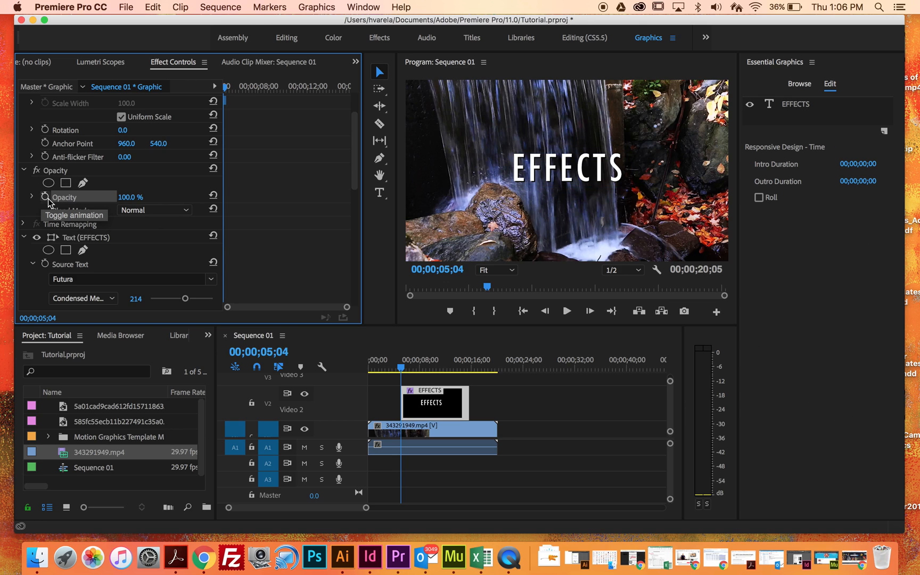
{"action": "left_click", "coordinate": [46, 200]}
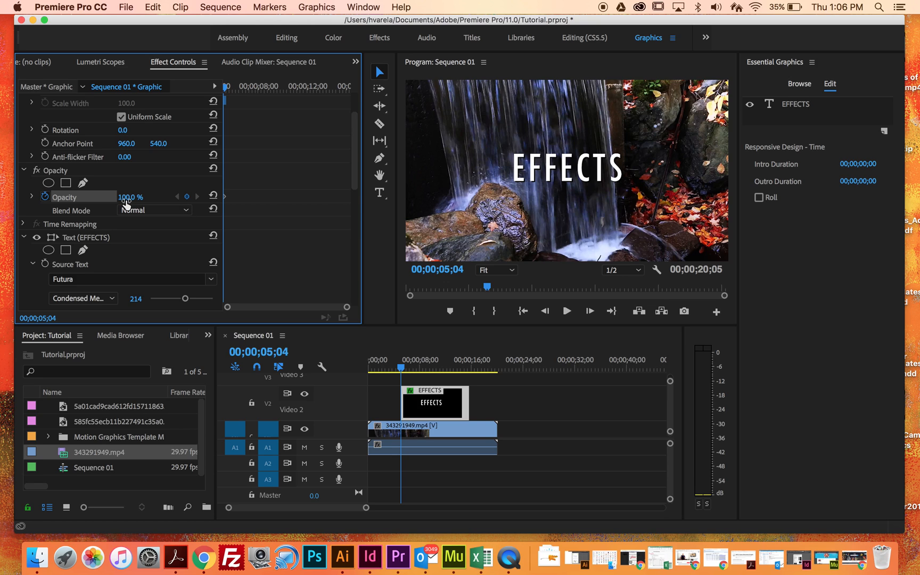
{"action": "left_click_drag", "start_coordinate": [127, 200], "coordinate": [73, 199]}
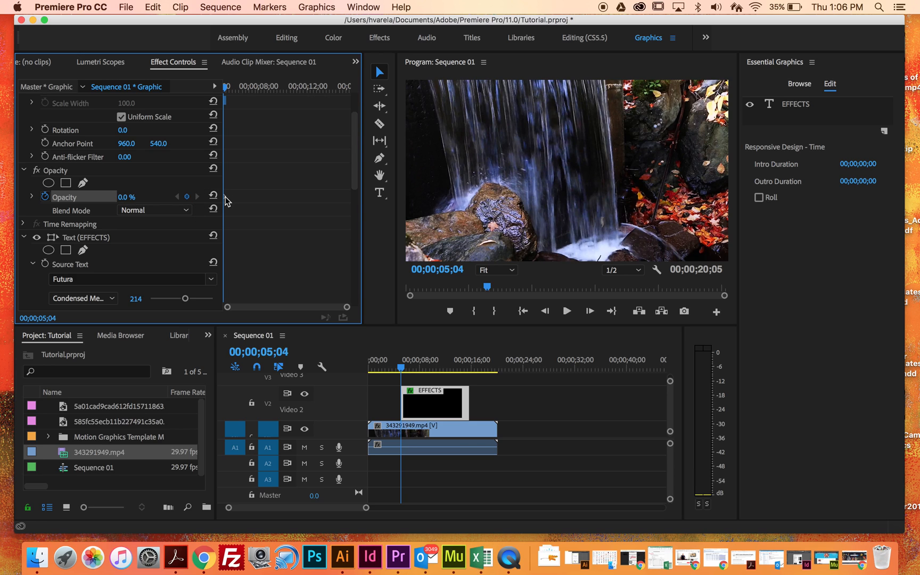
Add an Opacity keyframe of 100% to the title clip at 00;00;10;09.
{"action": "left_click_drag", "start_coordinate": [226, 94], "coordinate": [290, 107]}
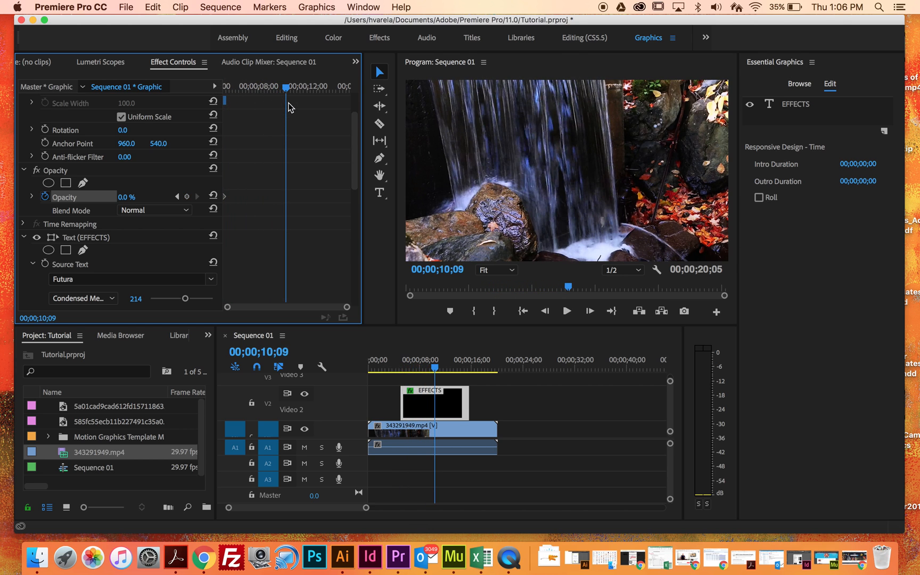
{"action": "left_click", "coordinate": [136, 198]}
{"action": "type", "text": "36"}
{"action": "key", "text": "Return"}
{"action": "left_click_drag", "start_coordinate": [137, 198], "coordinate": [171, 198]}
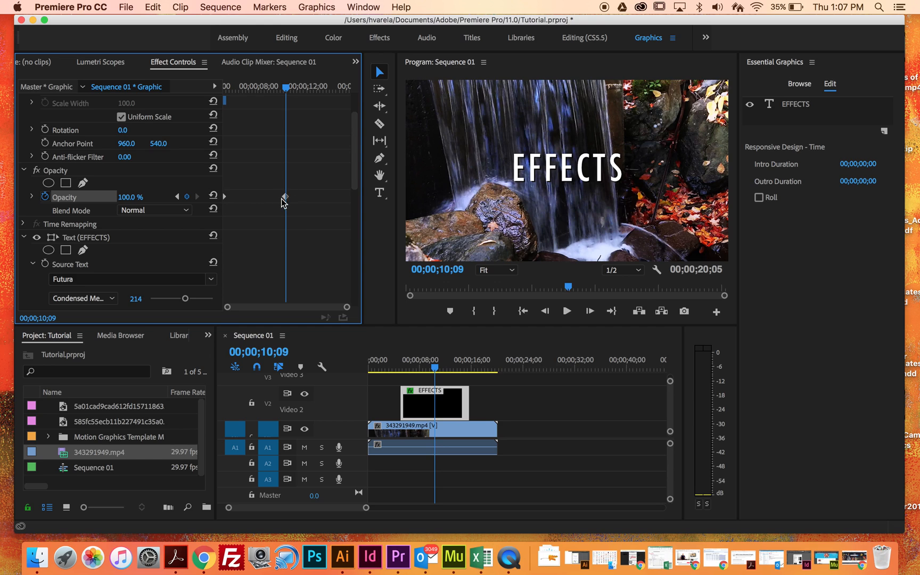
Add an Opacity keyframe of 0% at the end of the title clip.
{"action": "left_click", "coordinate": [287, 91]}
{"action": "left_click_drag", "start_coordinate": [287, 90], "coordinate": [369, 101]}
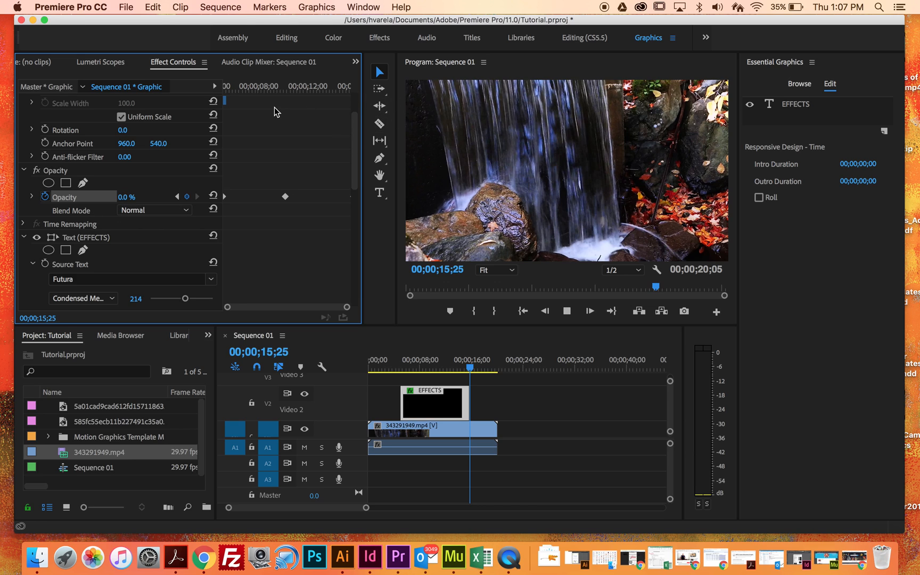
{"action": "key", "text": "space"}
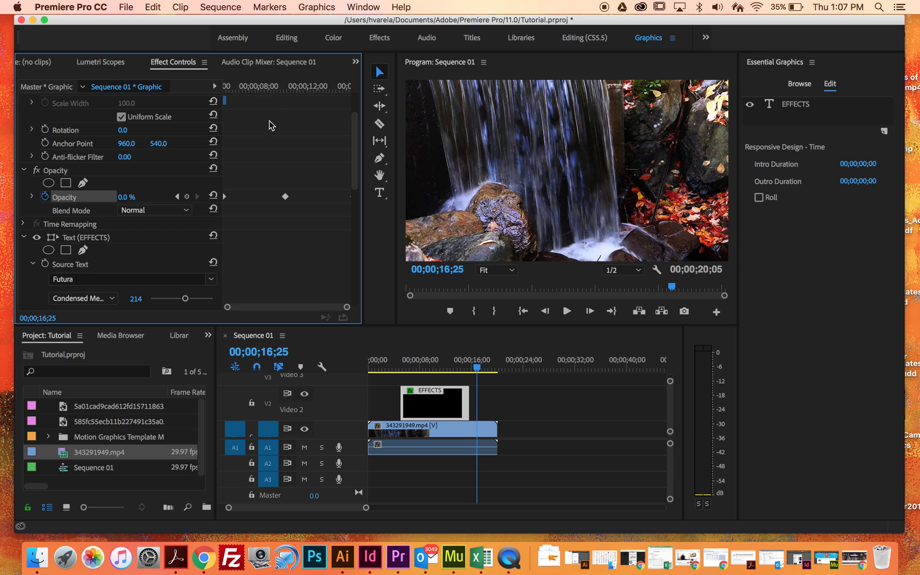
Play the sequence from the beginning to preview the title's fade in and fade out.
{"action": "left_click_drag", "start_coordinate": [476, 369], "coordinate": [291, 360]}
{"action": "key", "text": "space"}
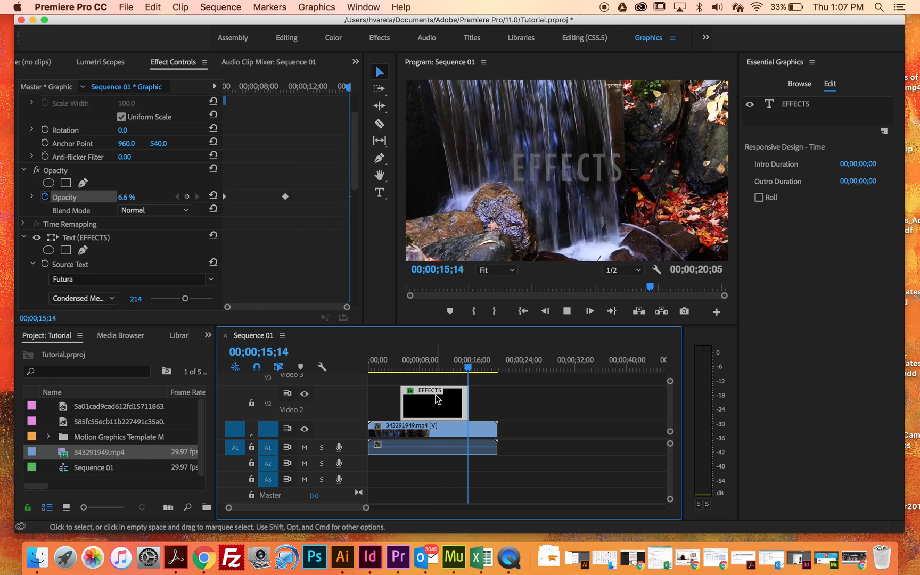
{"action": "key", "text": "space"}
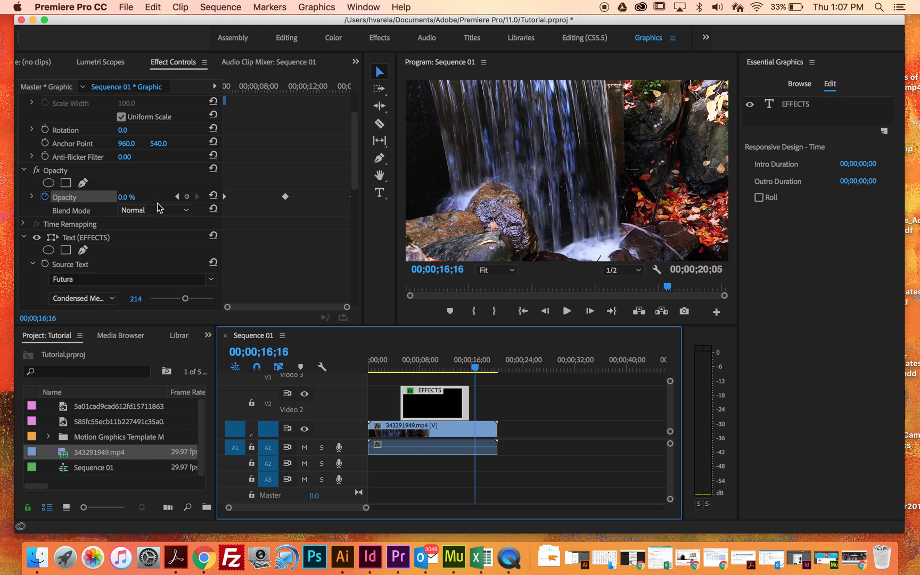
Delete all three Opacity keyframes from the title clip, widening the effect settings area, and move the playhead to 00;00;08;09.
{"action": "left_click", "coordinate": [285, 197]}
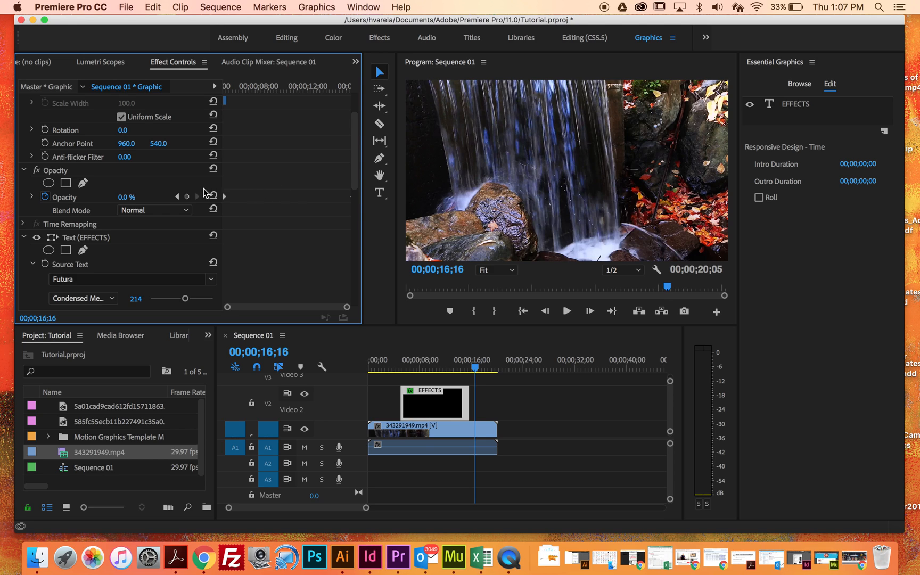
{"action": "left_click", "coordinate": [213, 197]}
{"action": "left_click", "coordinate": [352, 198]}
{"action": "left_click_drag", "start_coordinate": [356, 214], "coordinate": [342, 121]}
{"action": "scroll", "coordinate": [341, 128], "scroll_direction": "down", "scroll_amount": 2}
{"action": "left_click", "coordinate": [187, 205]}
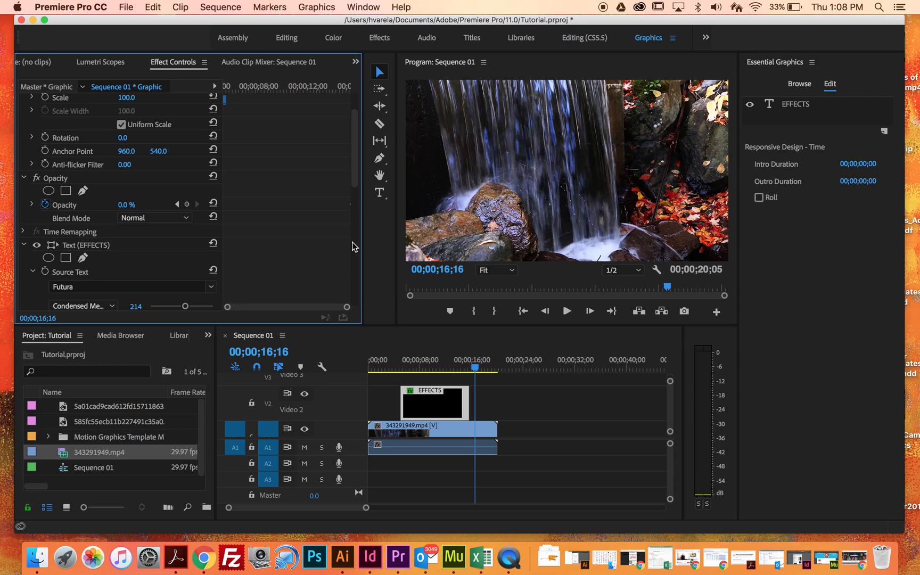
{"action": "left_click_drag", "start_coordinate": [365, 214], "coordinate": [416, 213]}
{"action": "key", "text": "Delete"}
{"action": "left_click_drag", "start_coordinate": [473, 367], "coordinate": [421, 370]}
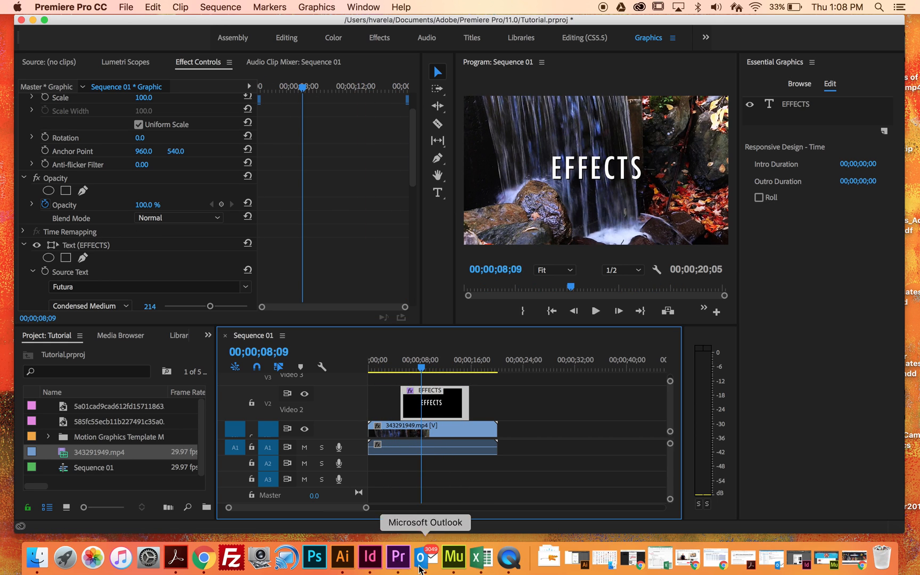
{"action": "right_click", "coordinate": [508, 560]}
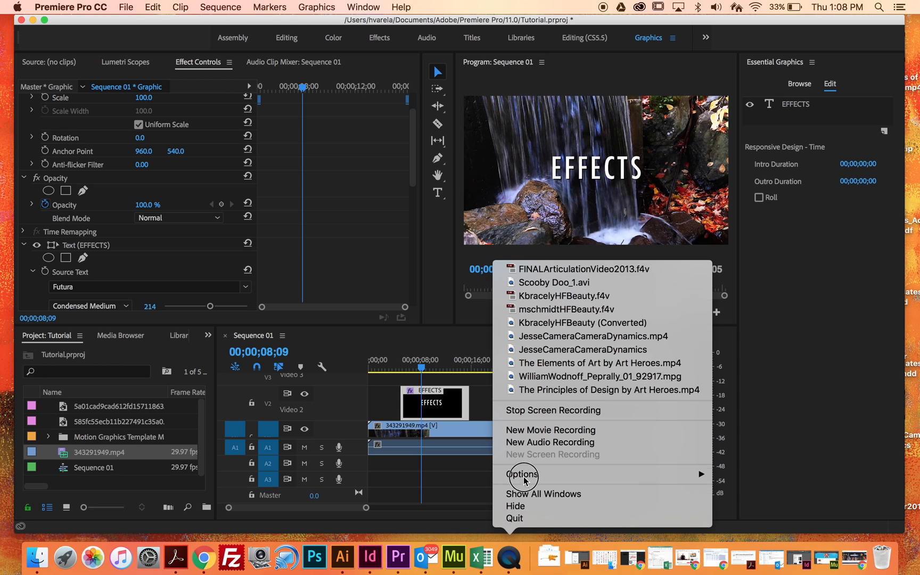